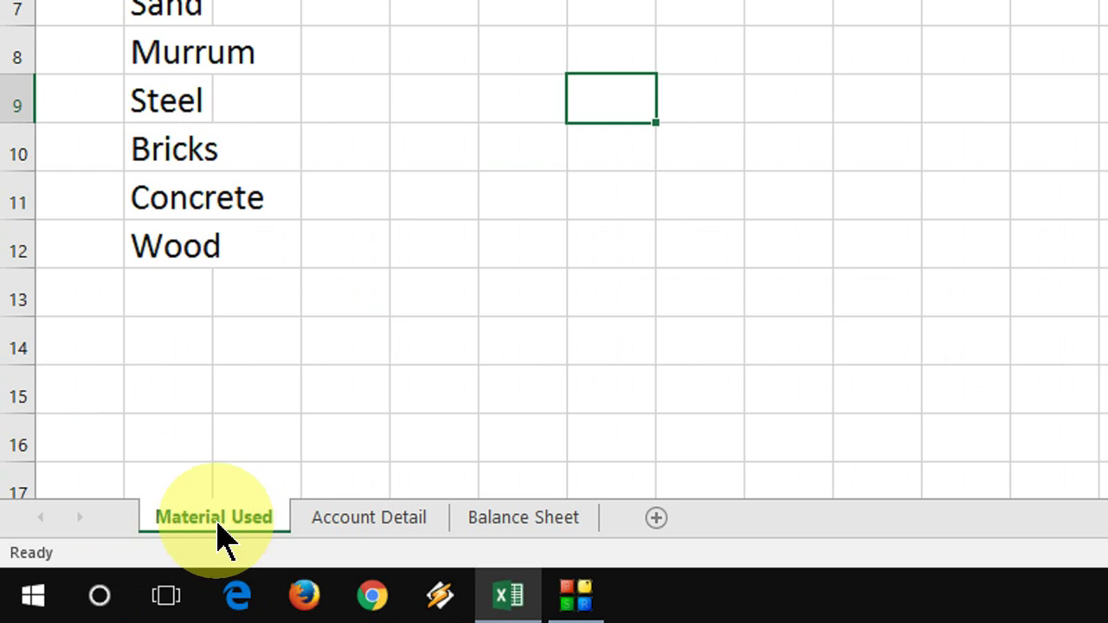
# - Look through the Account Detail and Balance Sheet worksheets and return to the Material Used sheet
pyautogui.click(334, 526)
pyautogui.click(497, 525)
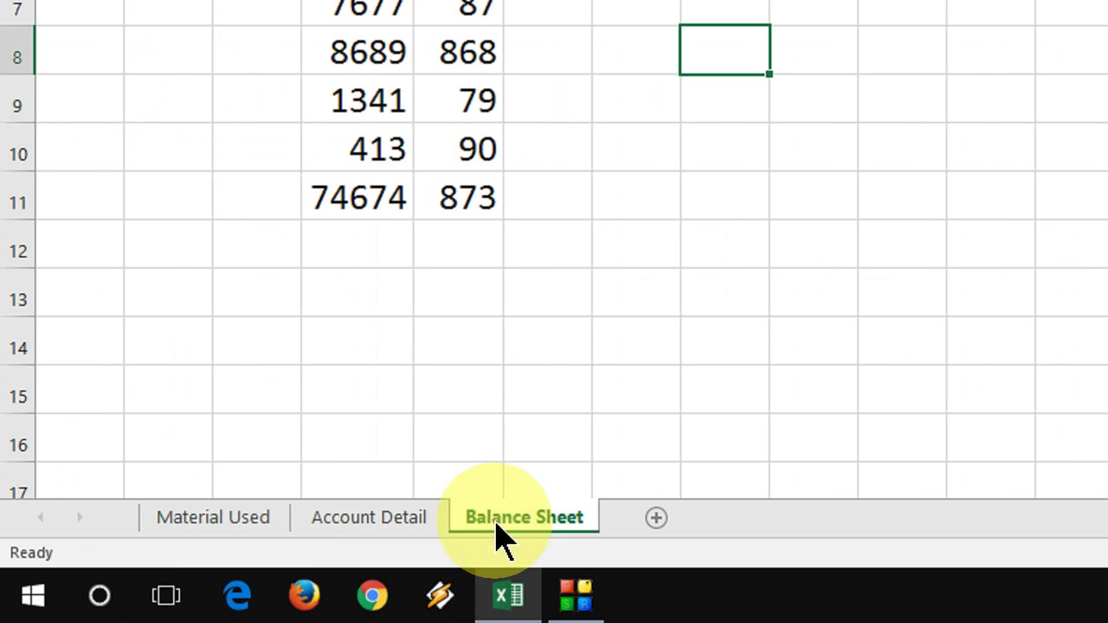
pyautogui.click(658, 83)
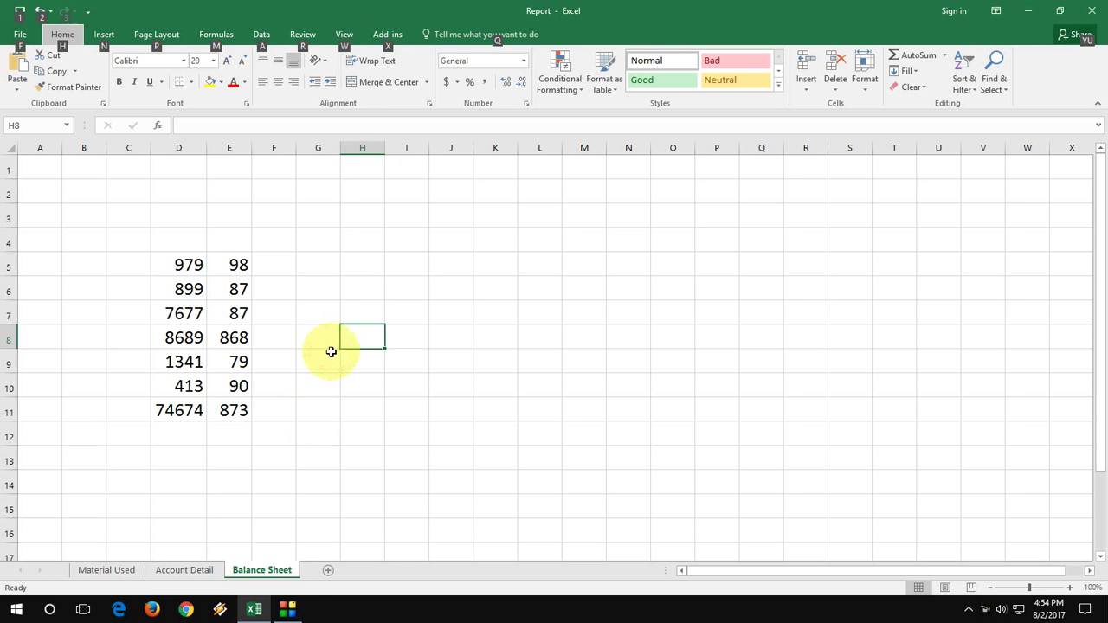
pyautogui.click(107, 571)
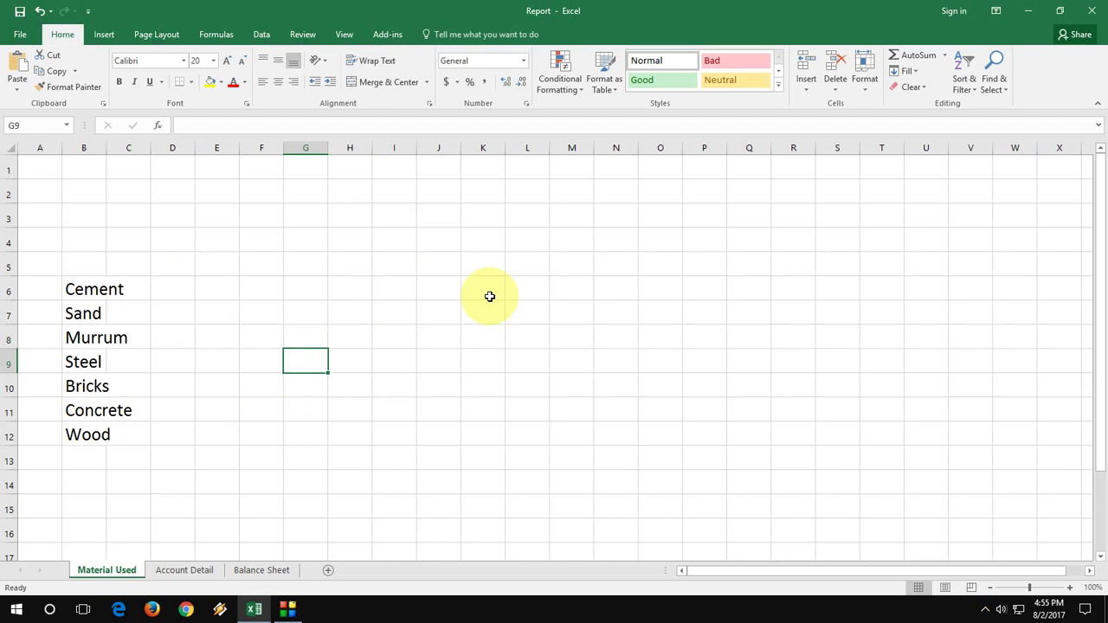
# - Add a VBA module with a Splitbook macro that saves every sheet as a separate .xls file in the workbook's folder, and run it
pyautogui.hotkey('alt', 'F11')
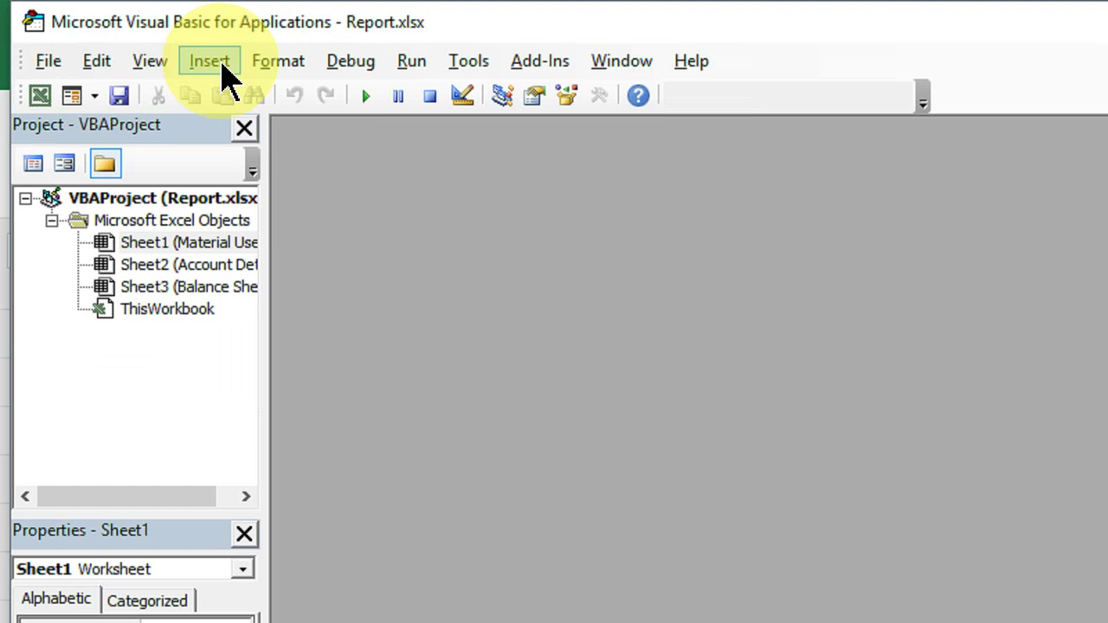
pyautogui.click(223, 74)
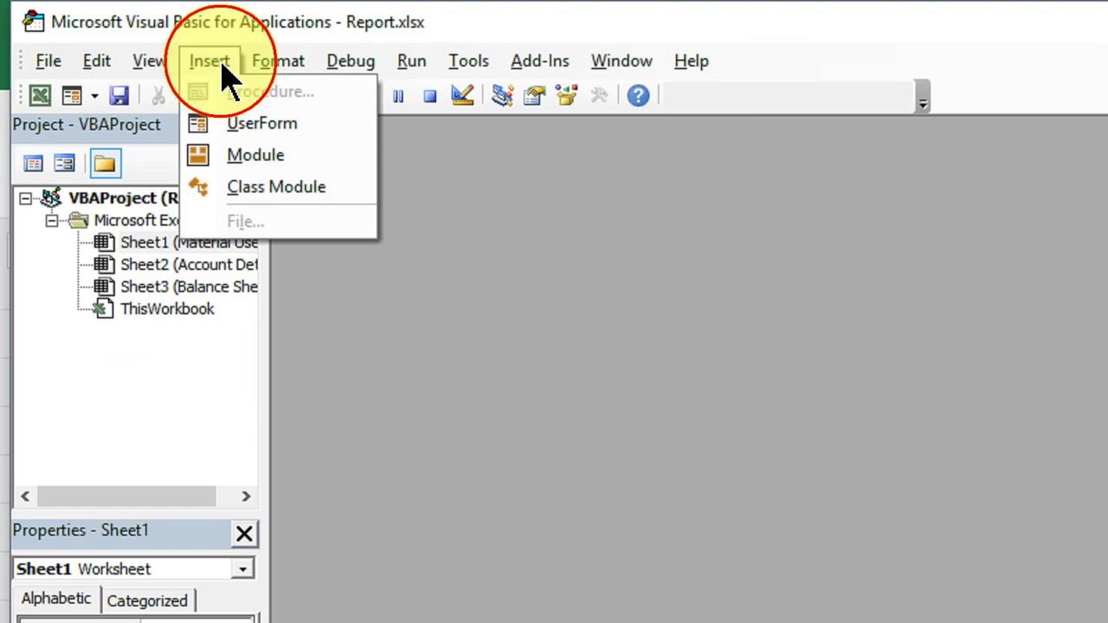
pyautogui.click(284, 158)
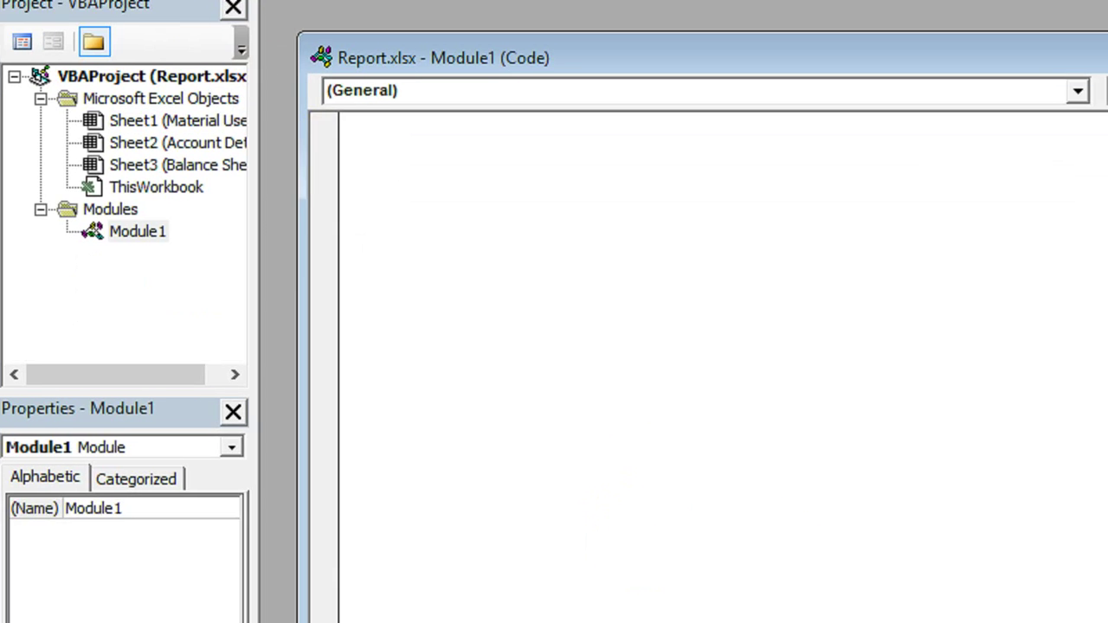
pyautogui.write('Sub Splitbook() MyPath = ThisWorkbook.Path For Each sht In ThisWorkbook.Sheets sht.Copy ActiveSheet.Cells.Copy ActiveSheet.Cells.PasteSpecial Paste:=xlPasteValues ActiveSheet.Cells.PasteSpecial Paste:=xlPasteFormats ActiveWorkbook.SaveAs _ Filename:=MyPath & "\\" & sht.Name & ".xls" ActiveWorkbook.Close savechanges:=False Next sht End Sub')
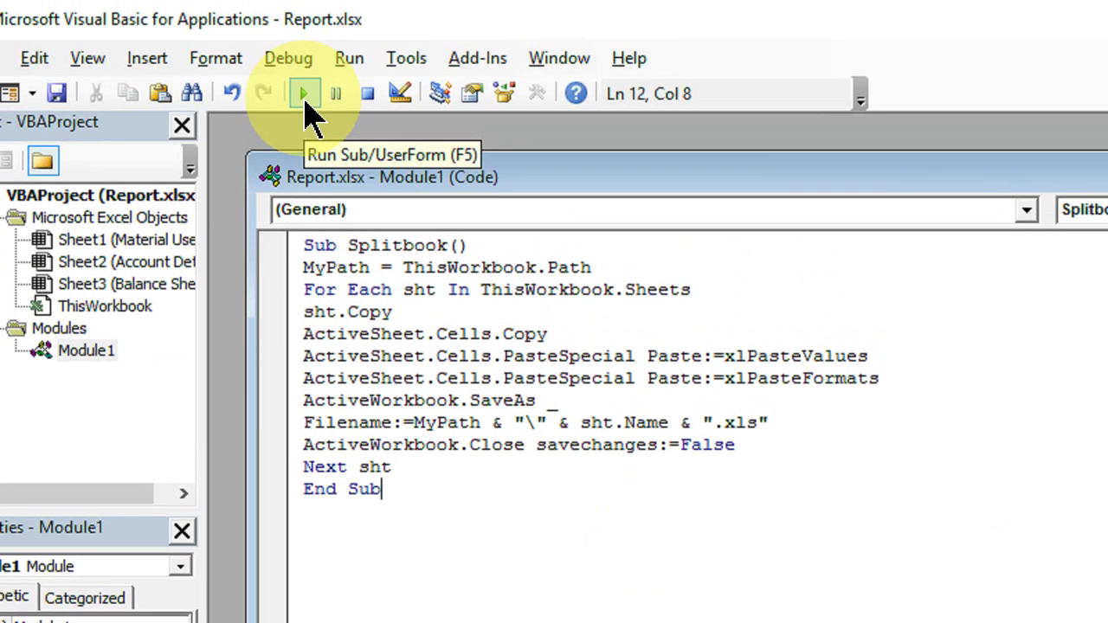
pyautogui.click(304, 98)
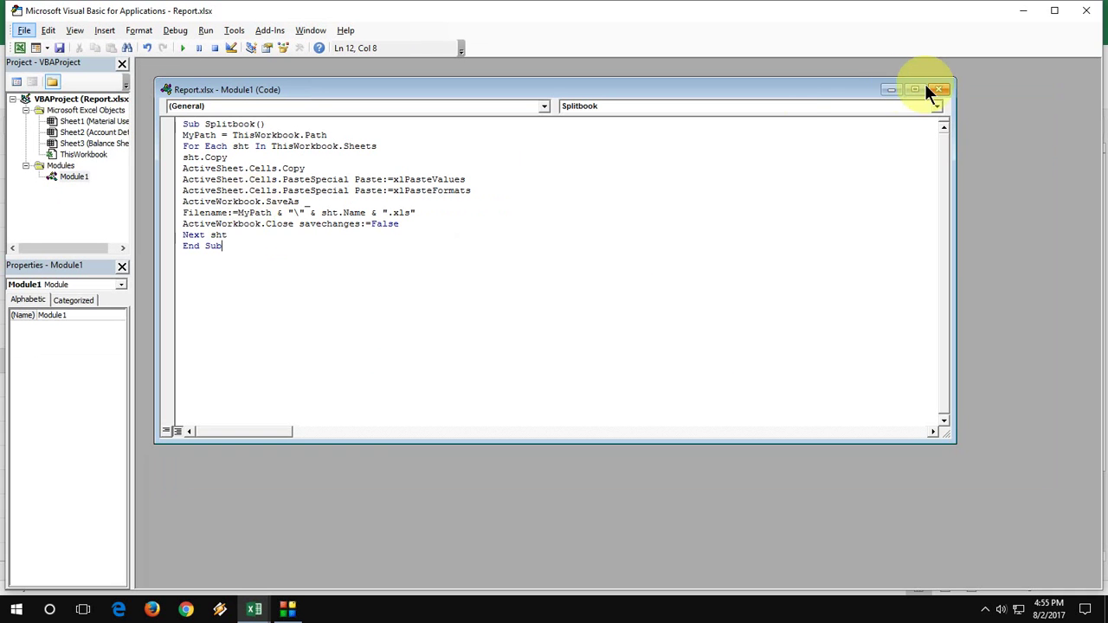
# - Close the VBA editor and the Report workbook, saving it as a macro-free workbook
pyautogui.click(941, 90)
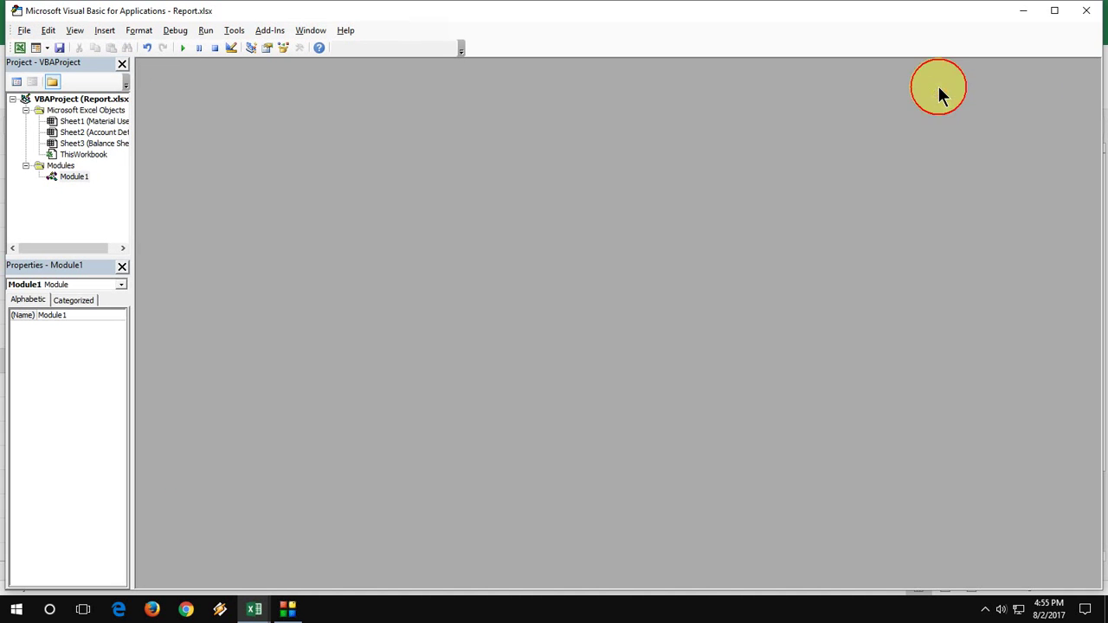
pyautogui.click(1086, 11)
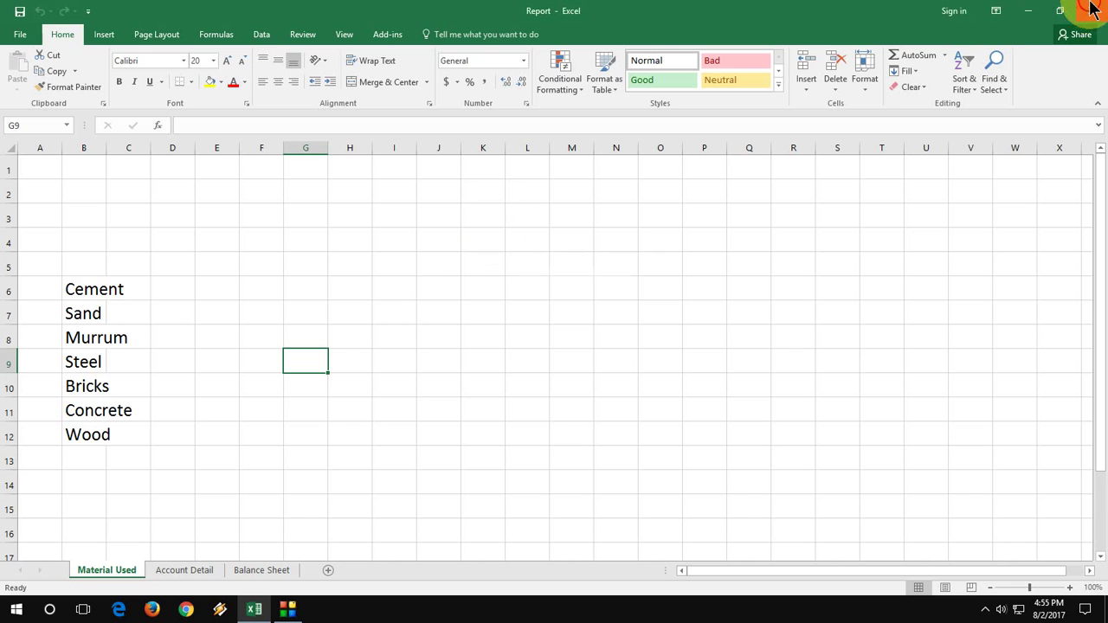
pyautogui.click(1092, 11)
pyautogui.click(495, 319)
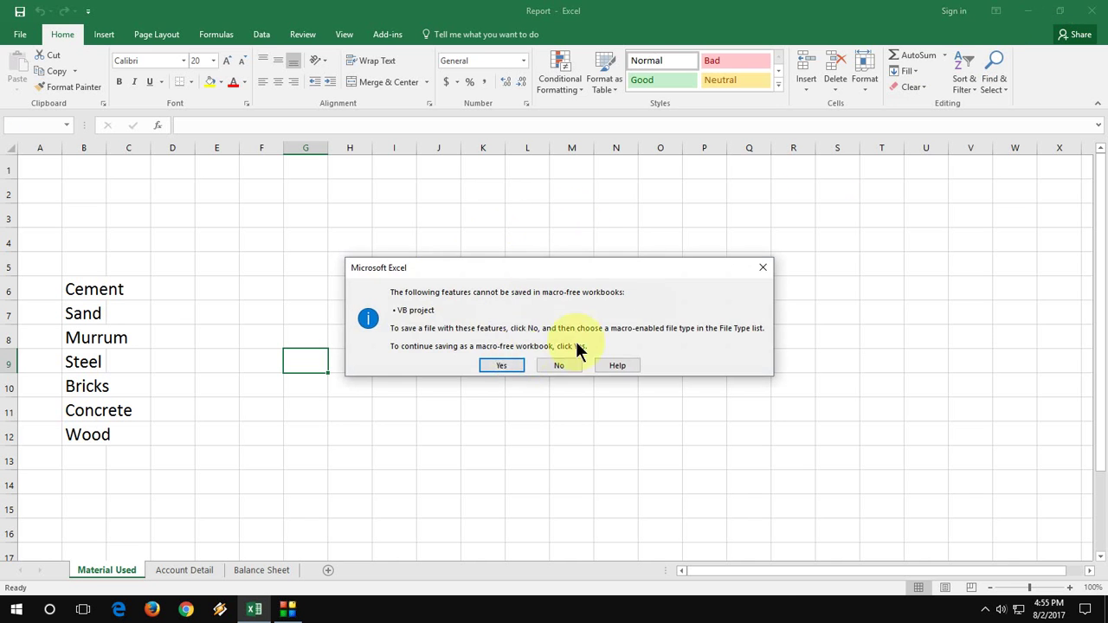
pyautogui.click(490, 364)
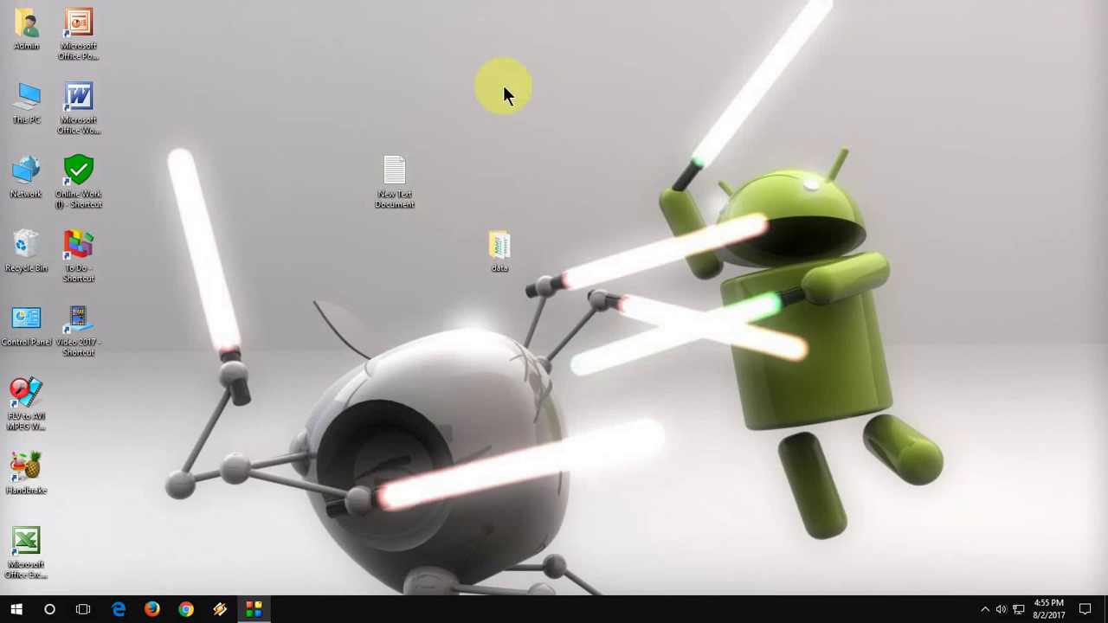
pyautogui.rightClick(563, 75)
pyautogui.click(601, 115)
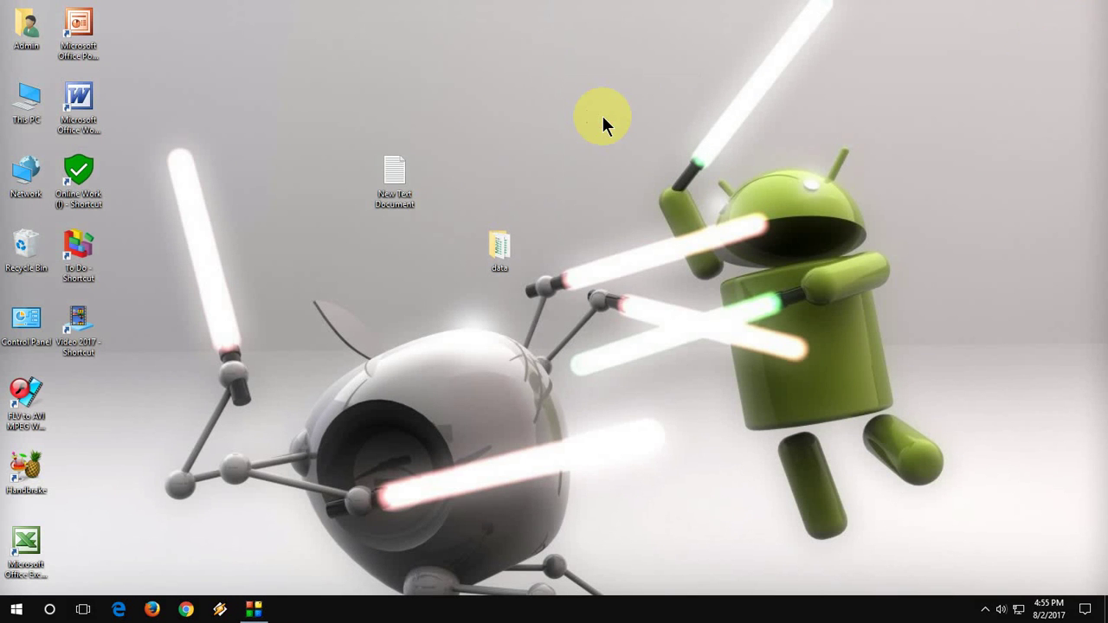
pyautogui.rightClick(603, 118)
pyautogui.click(639, 165)
pyautogui.rightClick(588, 136)
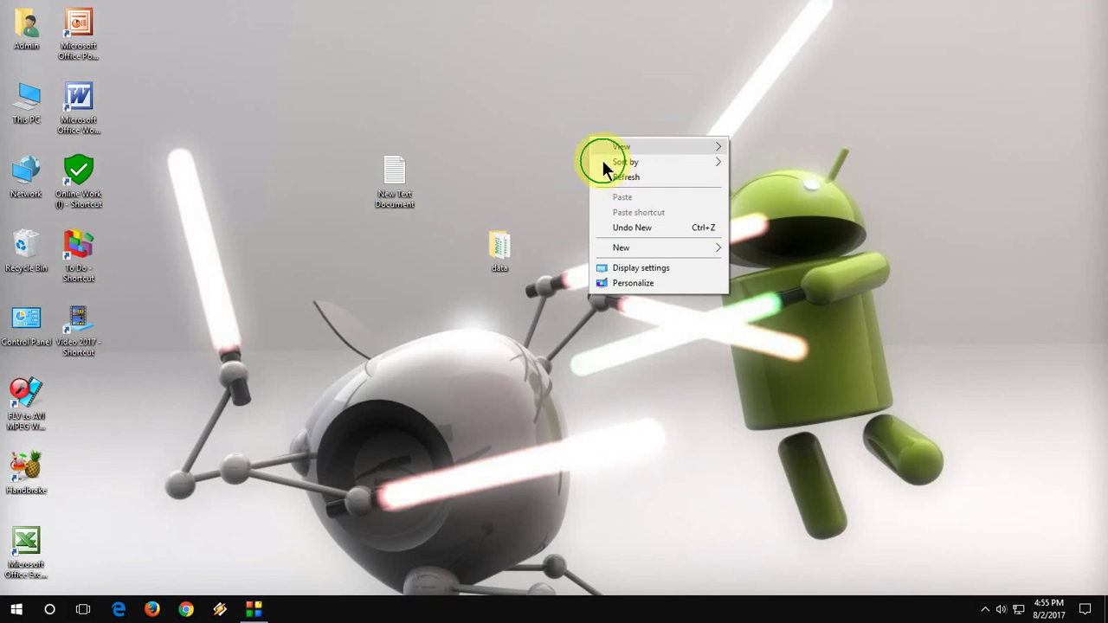
pyautogui.click(609, 177)
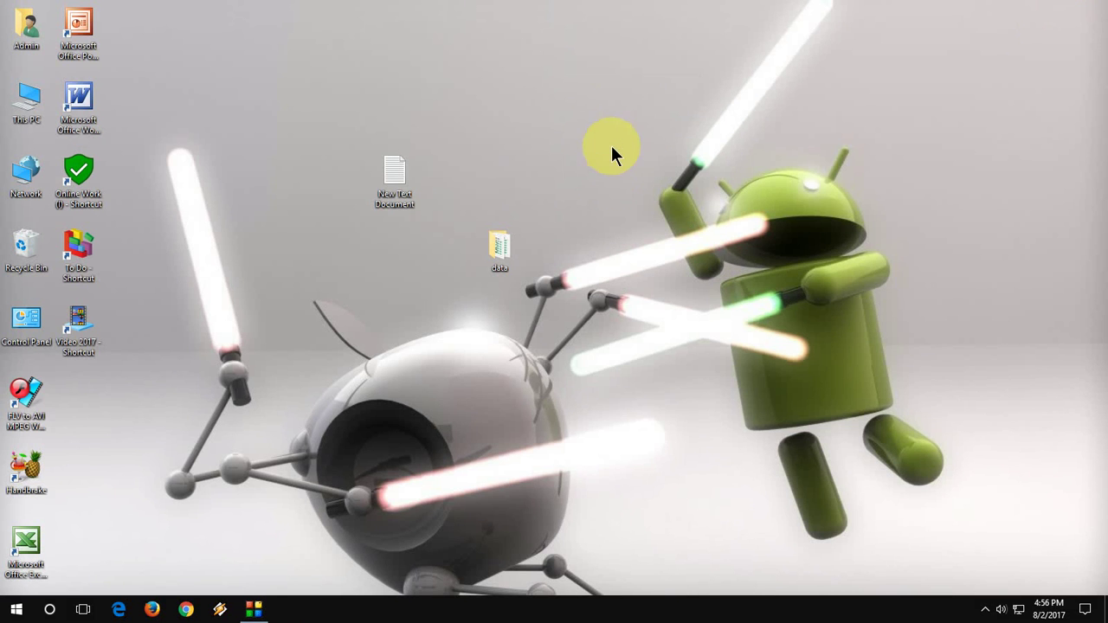
# - Open the Report workbook from the desktop's data folder and place its reduced window beside the file list
pyautogui.doubleClick(510, 239)
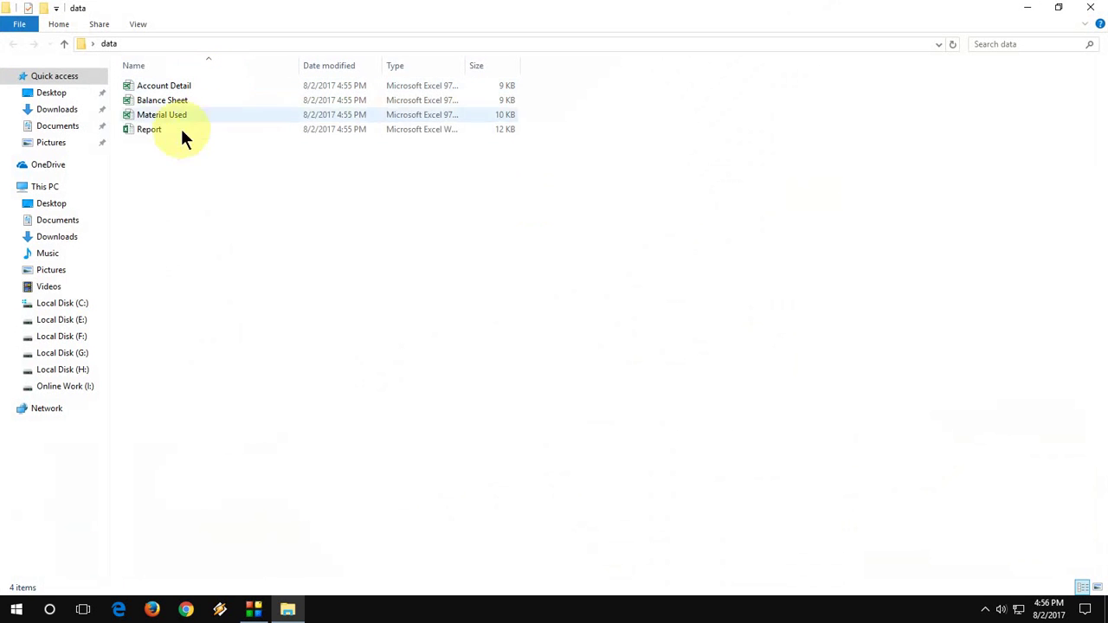
pyautogui.click(152, 132)
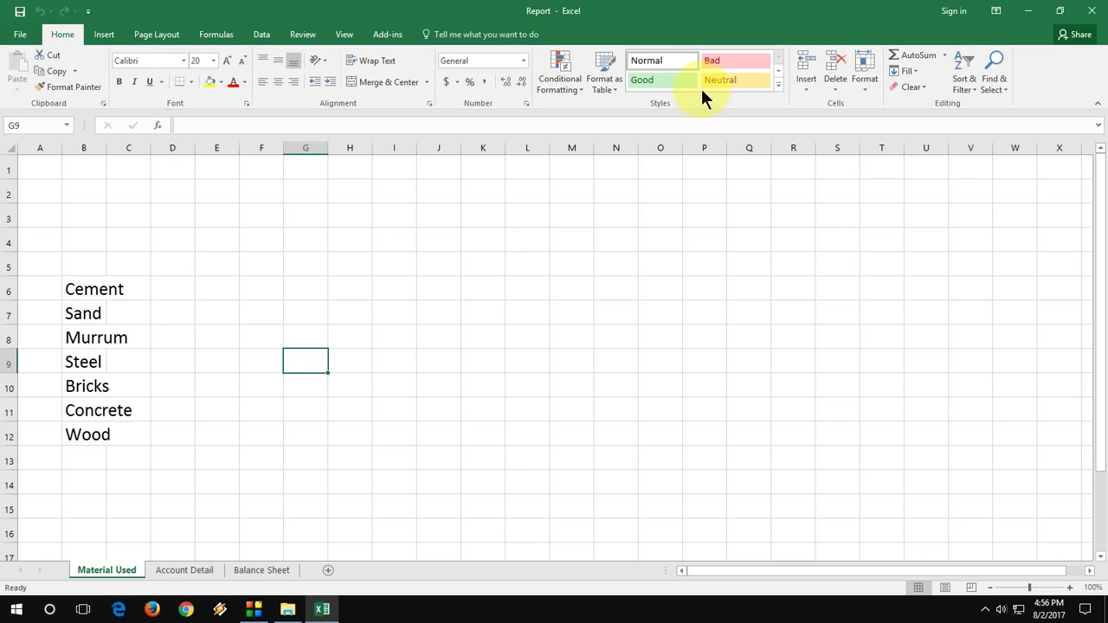
pyautogui.doubleClick(833, 12)
pyautogui.moveTo(683, 70); pyautogui.dragTo(1014, 69)
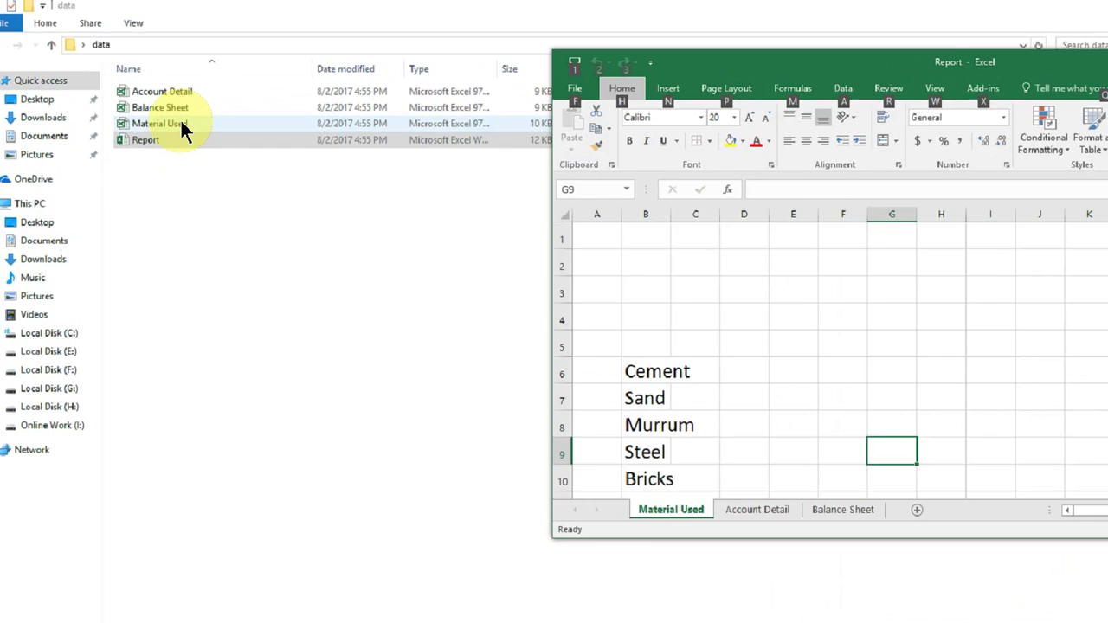
# - Open the Material Used file from the data folder, accepting the format mismatch, and examine its sheet
pyautogui.doubleClick(187, 194)
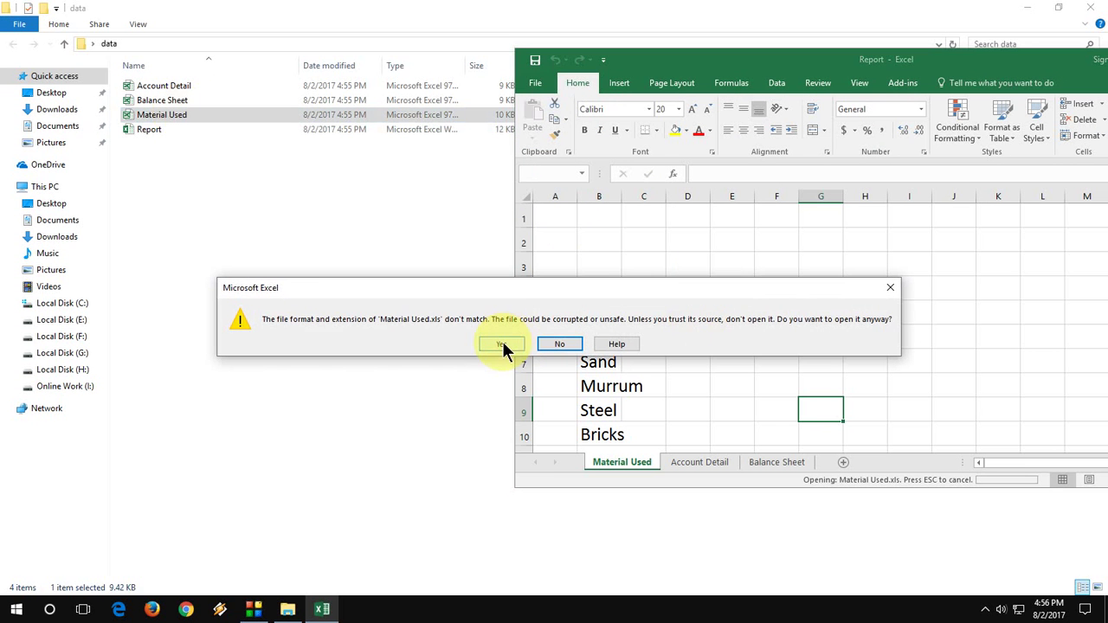
pyautogui.click(502, 344)
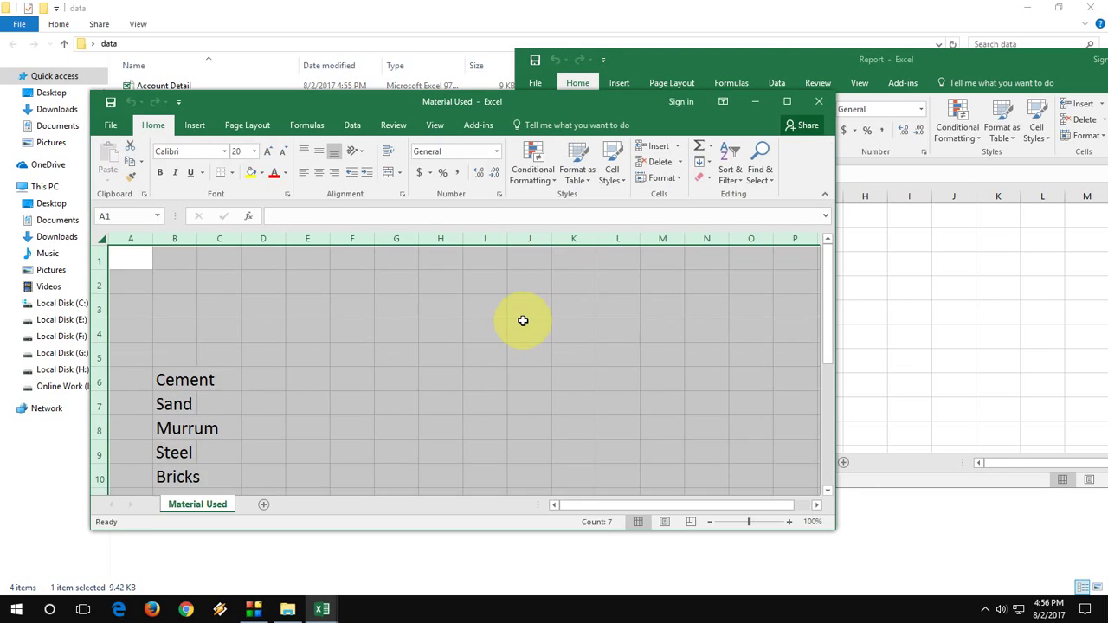
pyautogui.click(523, 321)
pyautogui.scroll(-6, 522, 321)
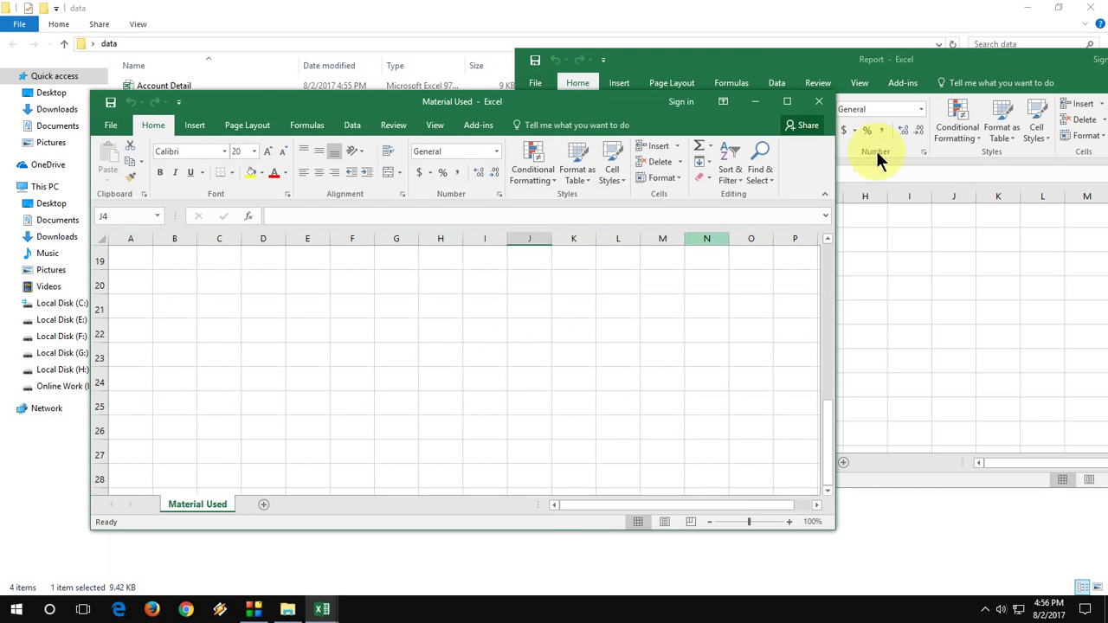
# - Minimize the data folder and Report windows, check the sheets in the Material Used workbook, and close it
pyautogui.click(1027, 8)
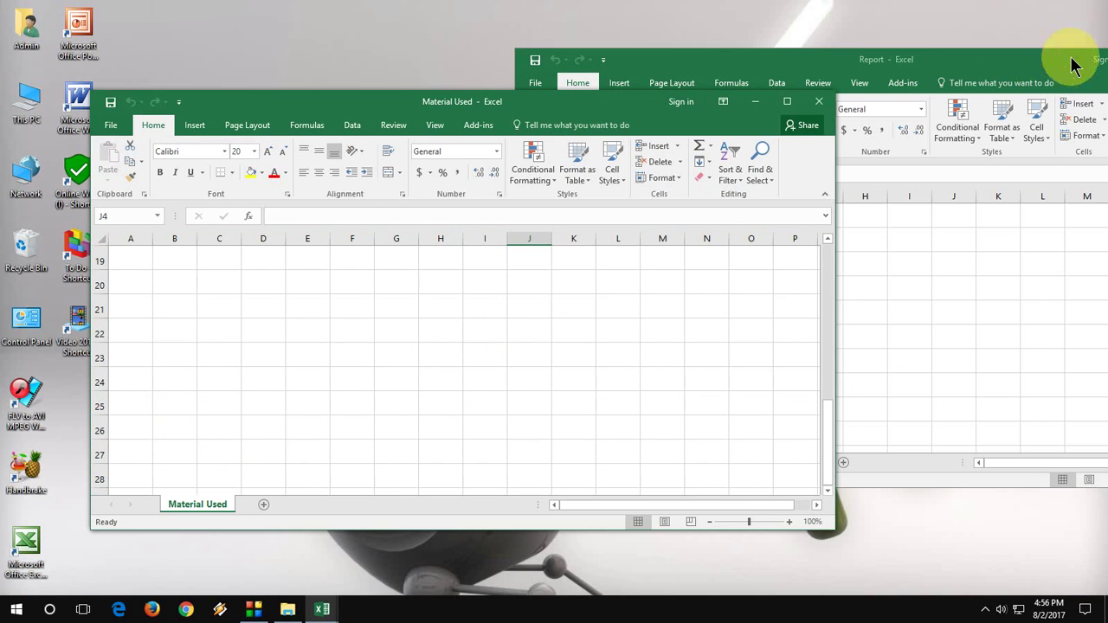
pyautogui.moveTo(1073, 67); pyautogui.dragTo(926, 59)
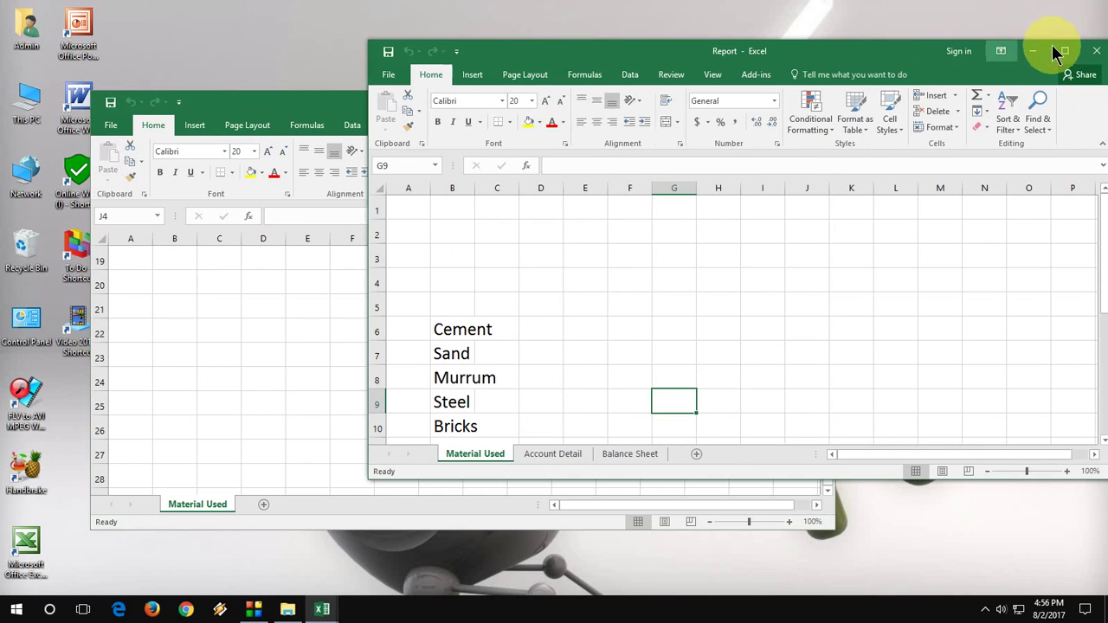
pyautogui.click(1032, 51)
pyautogui.moveTo(421, 116); pyautogui.dragTo(522, 17)
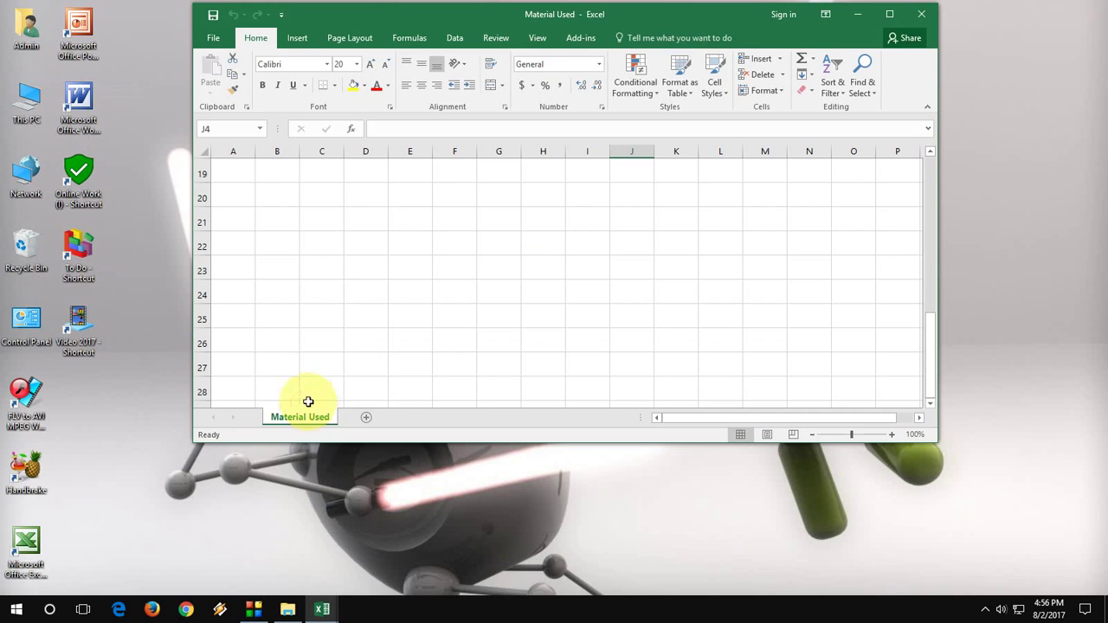
pyautogui.click(921, 13)
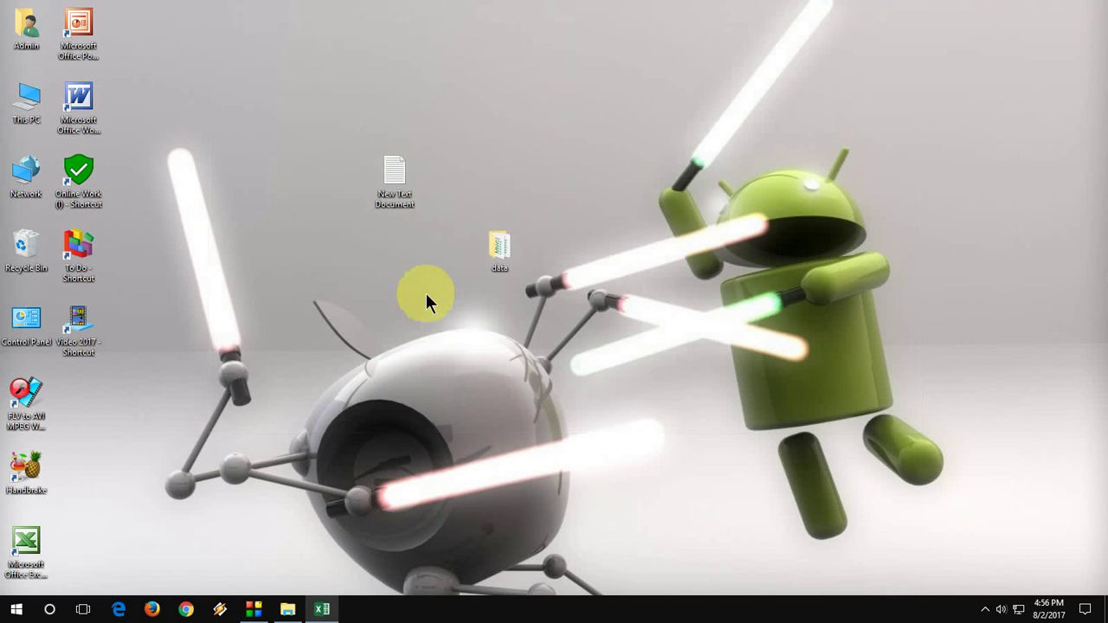
# - Open the Balance Sheet file from the desktop's data folder, accepting the format mismatch
pyautogui.doubleClick(504, 259)
pyautogui.click(609, 243)
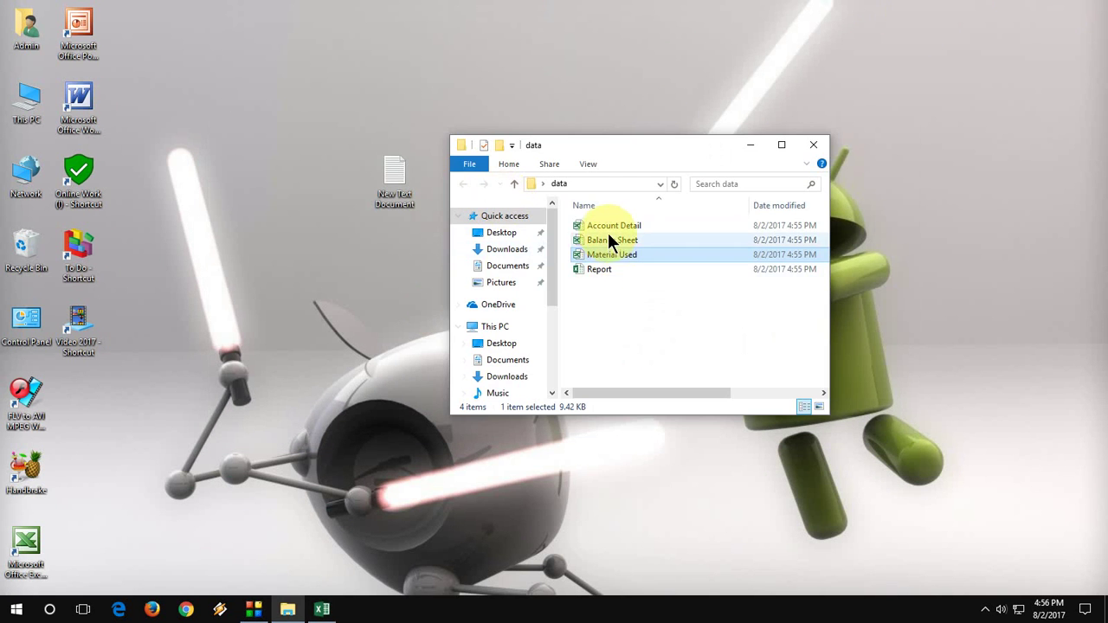
pyautogui.doubleClick(609, 241)
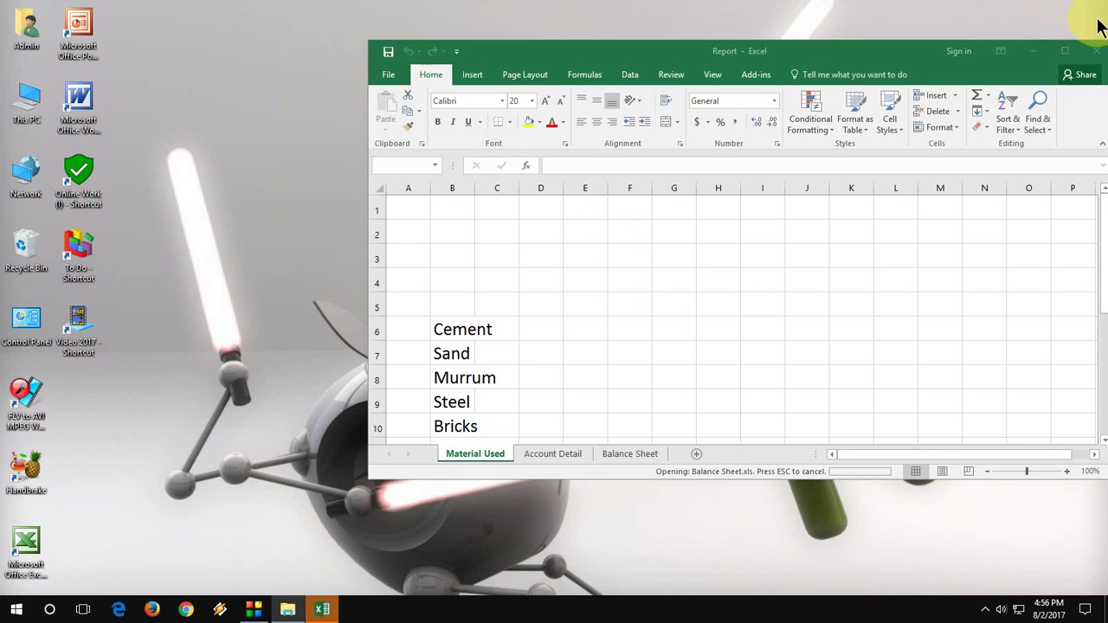
pyautogui.moveTo(918, 60); pyautogui.dragTo(688, 32)
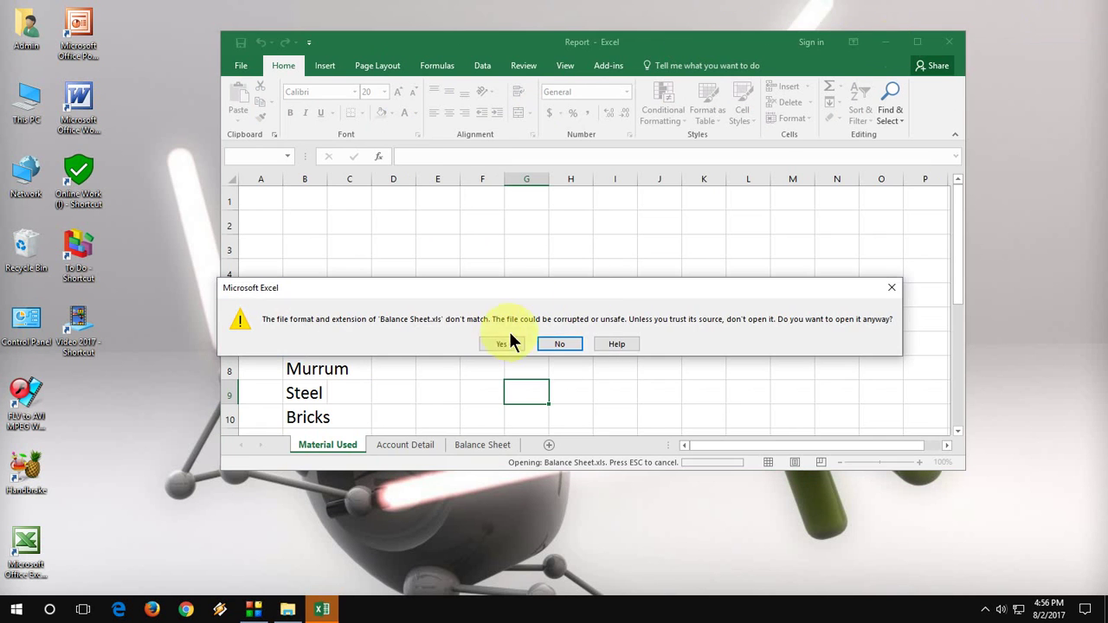
pyautogui.click(500, 345)
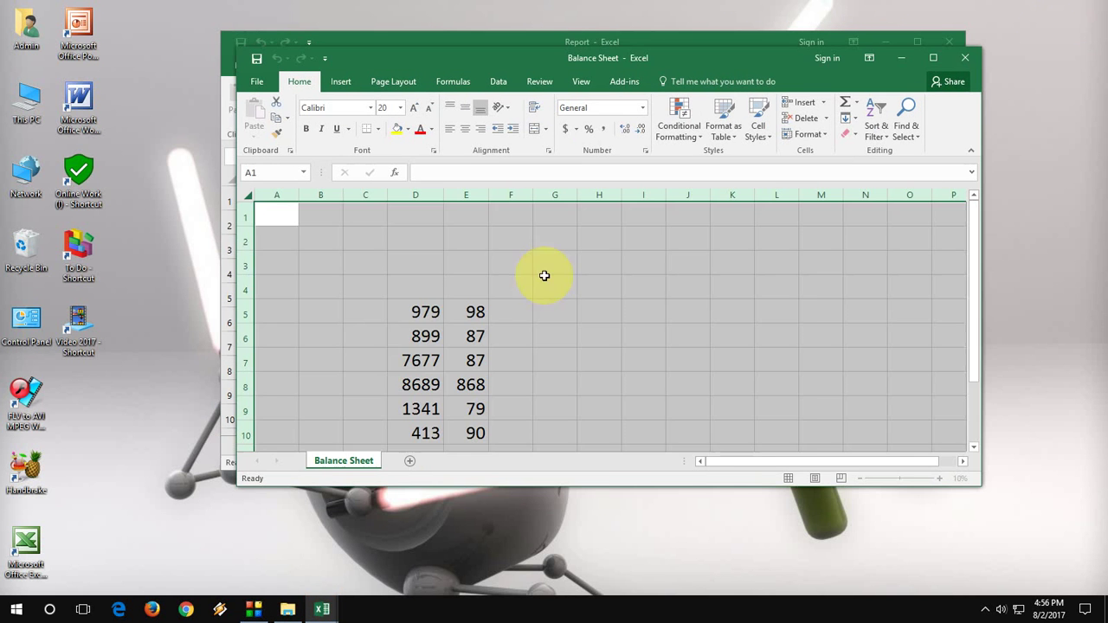
# - Examine the data in the Balance Sheet workbook and close both it and the Report workbook
pyautogui.click(361, 357)
pyautogui.scroll(-3, 420, 337)
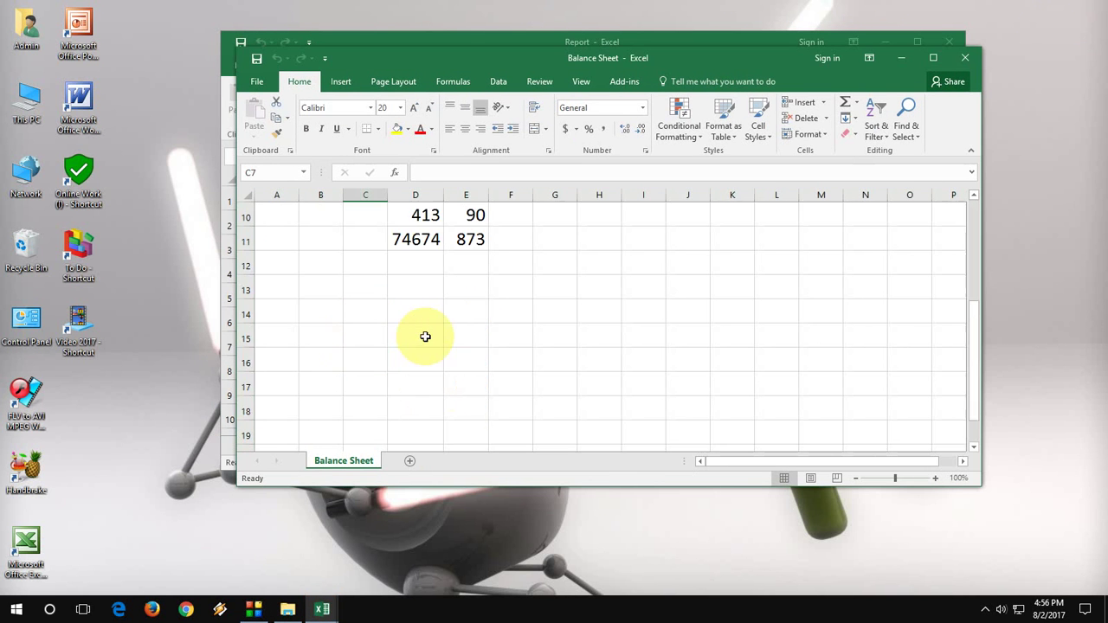
pyautogui.scroll(3, 425, 336)
pyautogui.click(964, 58)
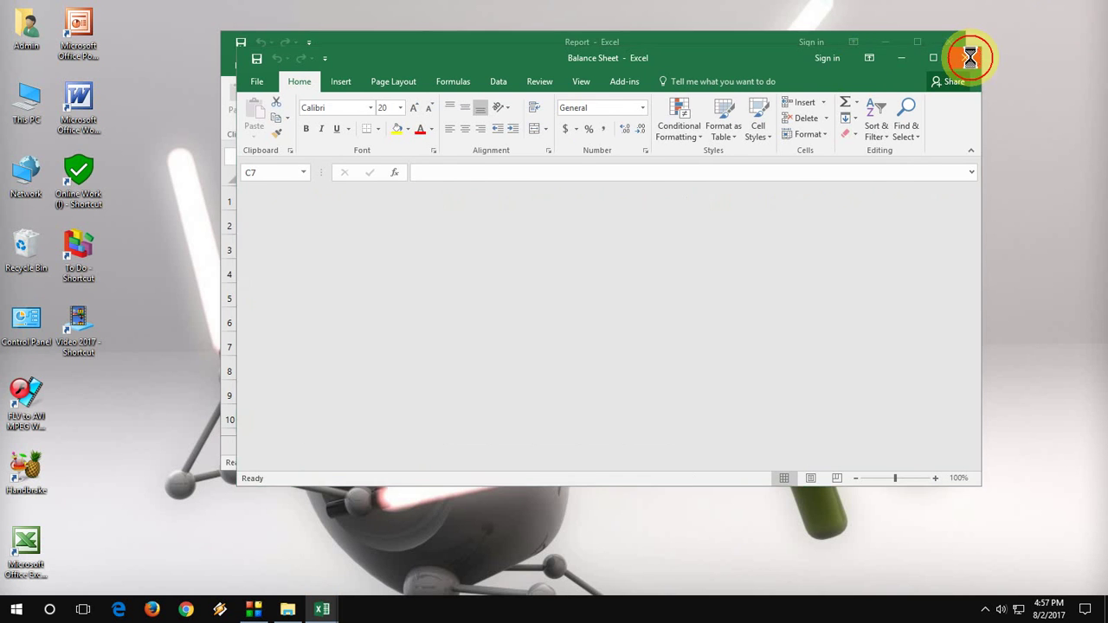
pyautogui.click(950, 44)
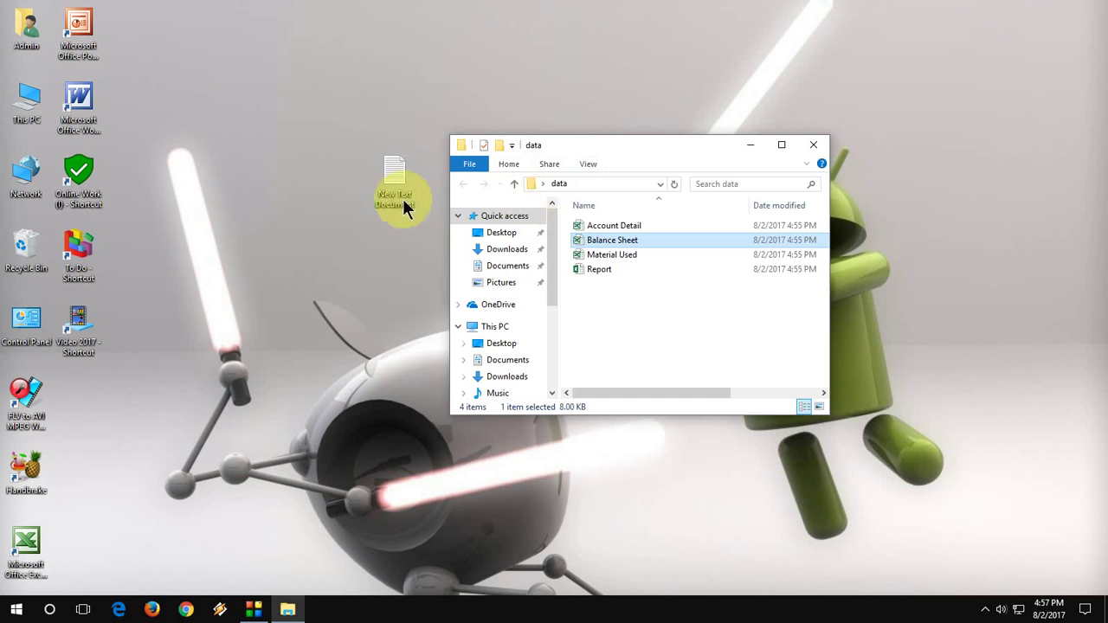
# - Open the Account Detail file despite the format mismatch, examine its data, and close it together with the data folder
pyautogui.doubleClick(597, 229)
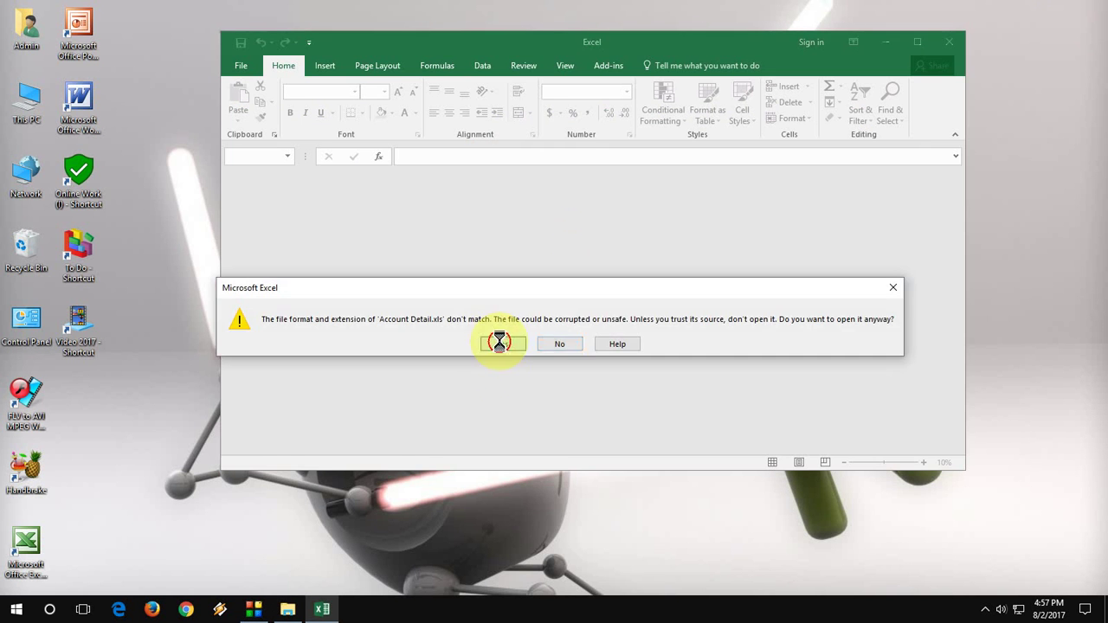
pyautogui.click(500, 343)
pyautogui.scroll(-3, 398, 284)
pyautogui.scroll(3, 398, 285)
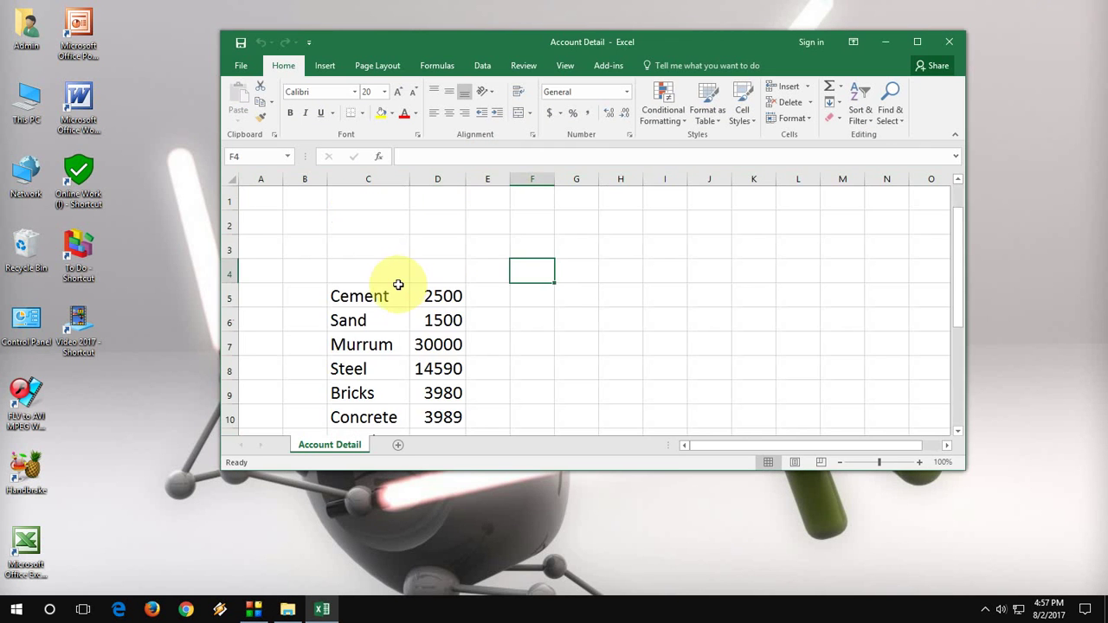
pyautogui.click(949, 41)
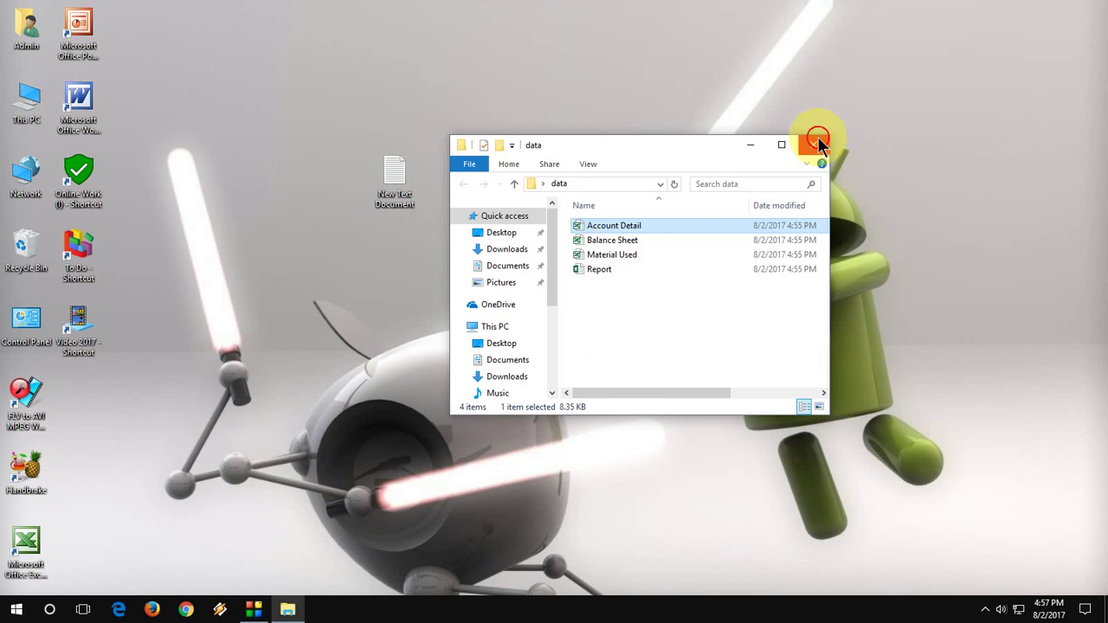
pyautogui.click(818, 144)
pyautogui.rightClick(610, 106)
pyautogui.click(649, 144)
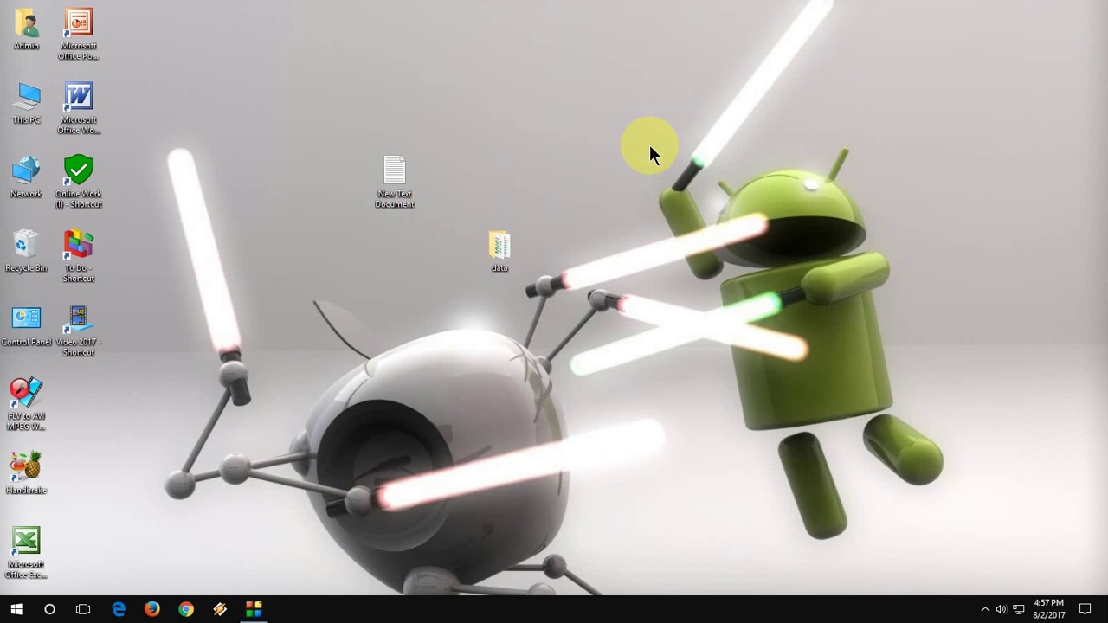
pyautogui.rightClick(649, 144)
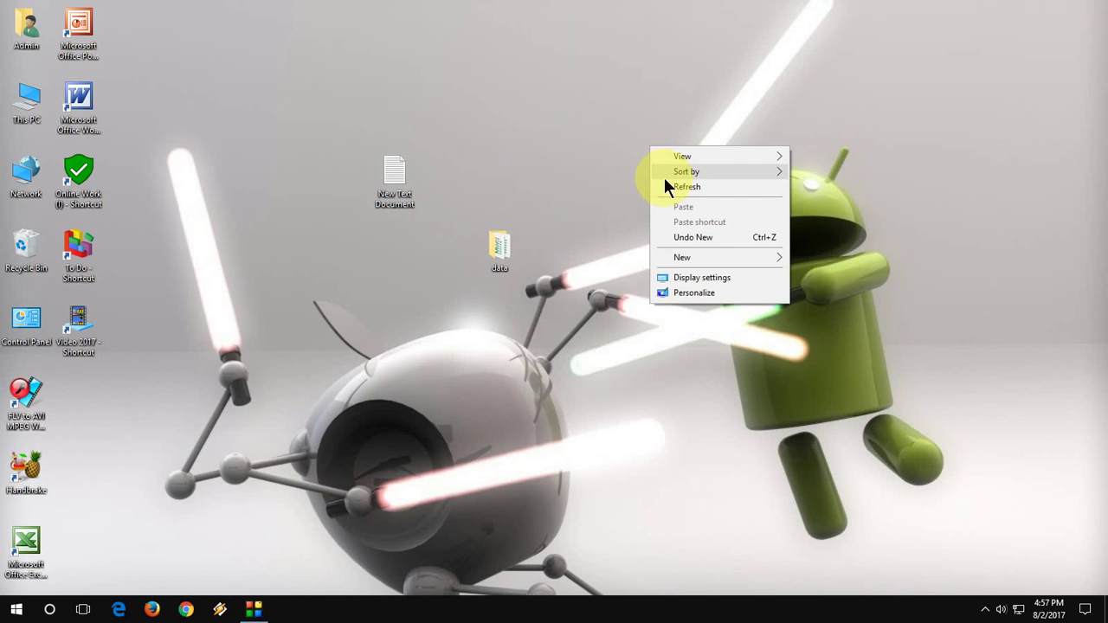
pyautogui.click(667, 187)
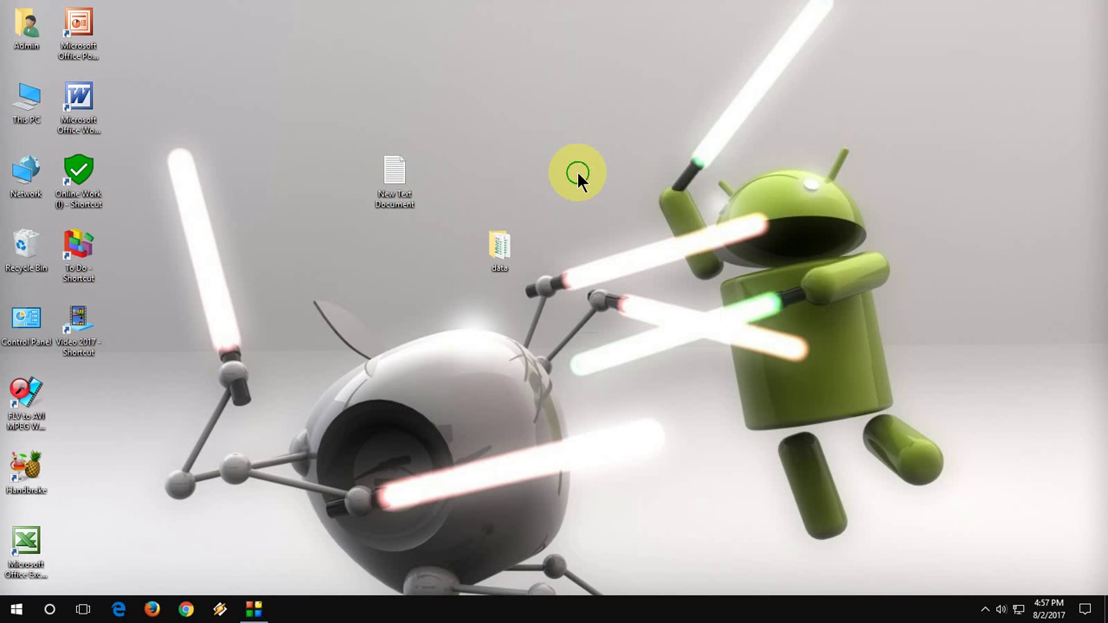
pyautogui.rightClick(577, 173)
pyautogui.click(595, 210)
# - Check the list of workbook files in the desktop's data folder and close the folder
pyautogui.click(502, 253)
pyautogui.doubleClick(502, 253)
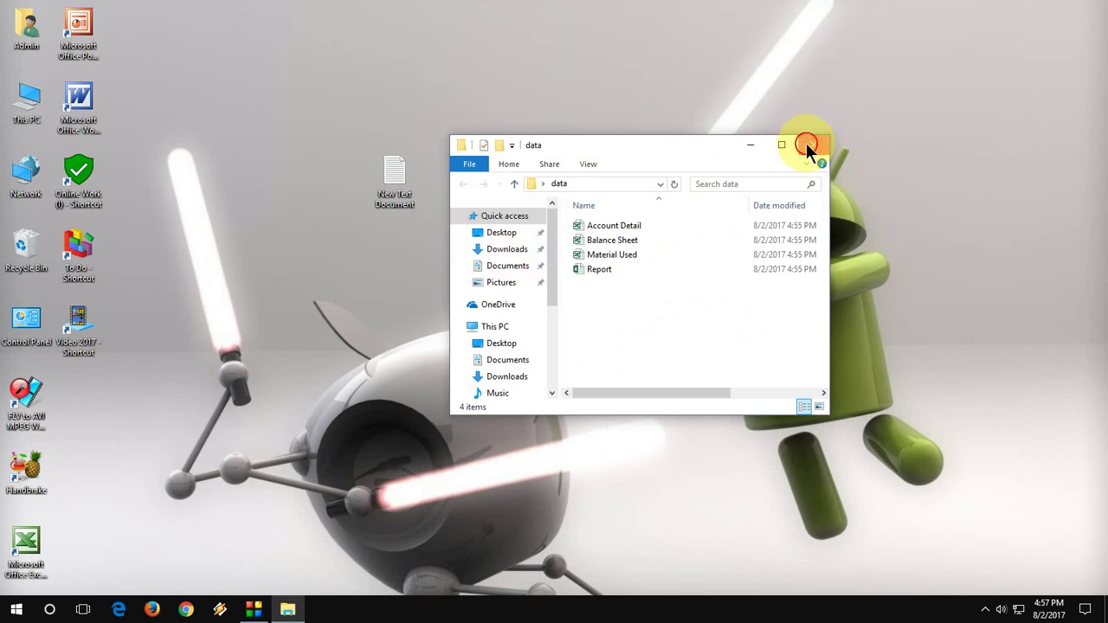
pyautogui.click(811, 145)
pyautogui.rightClick(647, 115)
pyautogui.click(675, 159)
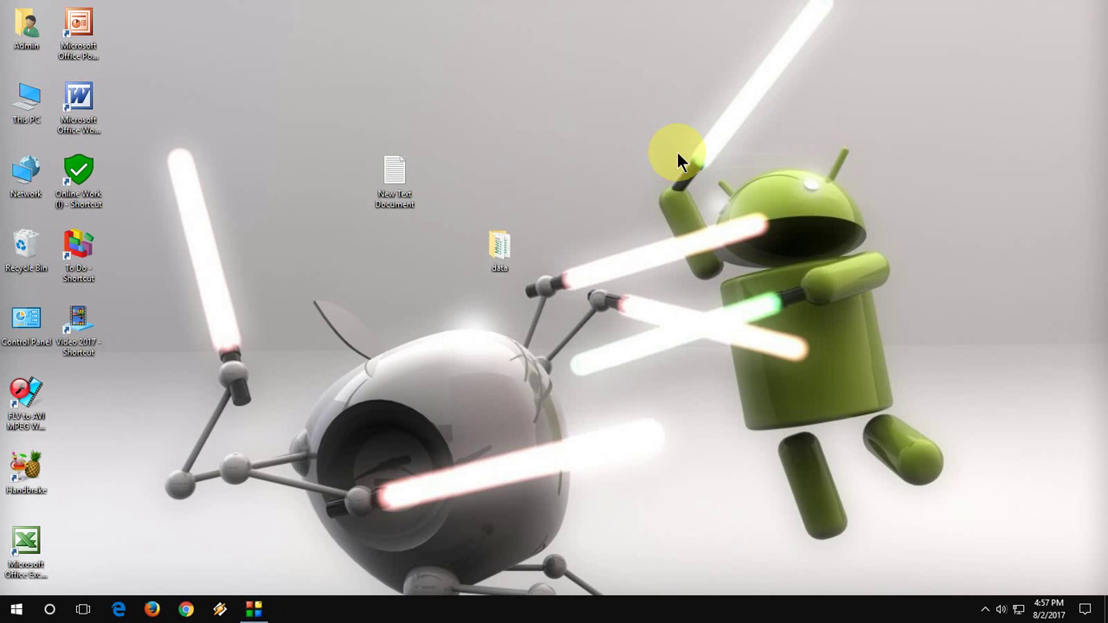